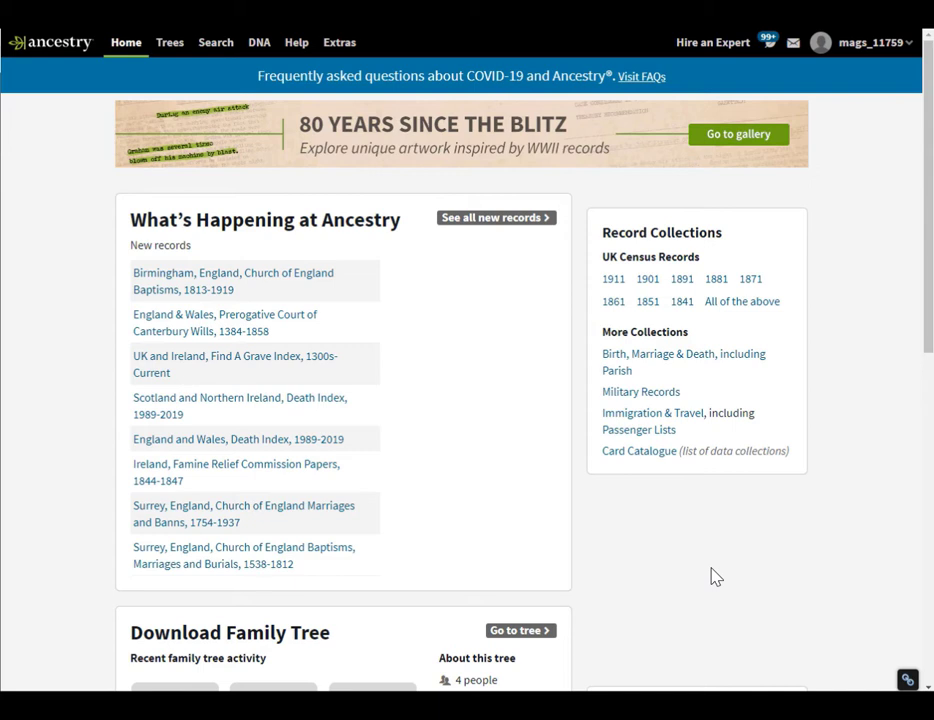
# Step: Go to the DNA section of the Ancestry account
pyautogui.click(259, 45)
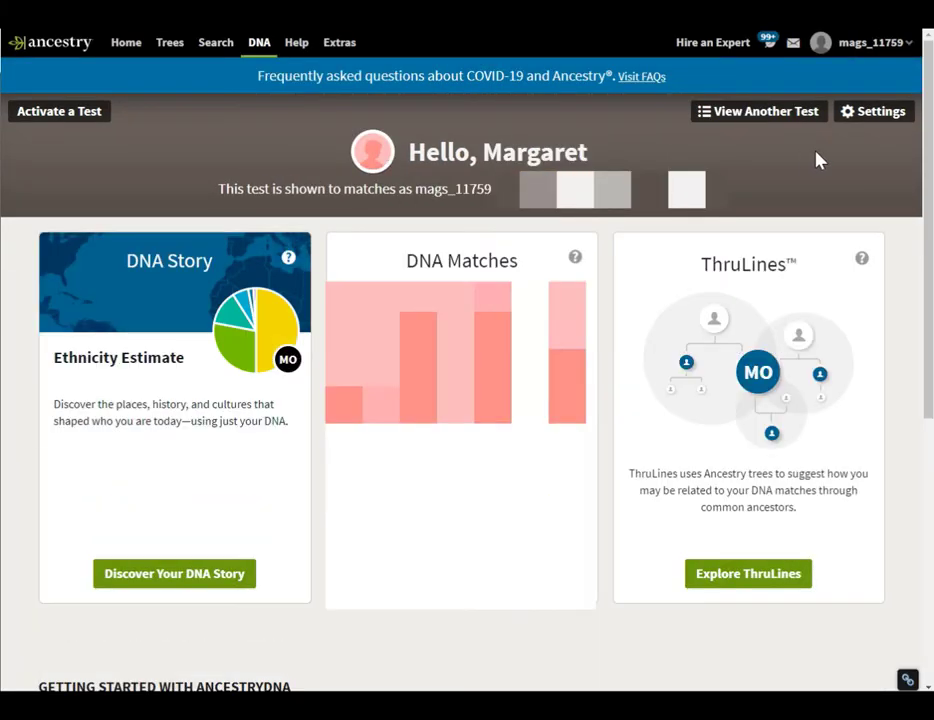
# Step: Start a raw DNA data download from the DNA test settings' Actions section
pyautogui.click(866, 116)
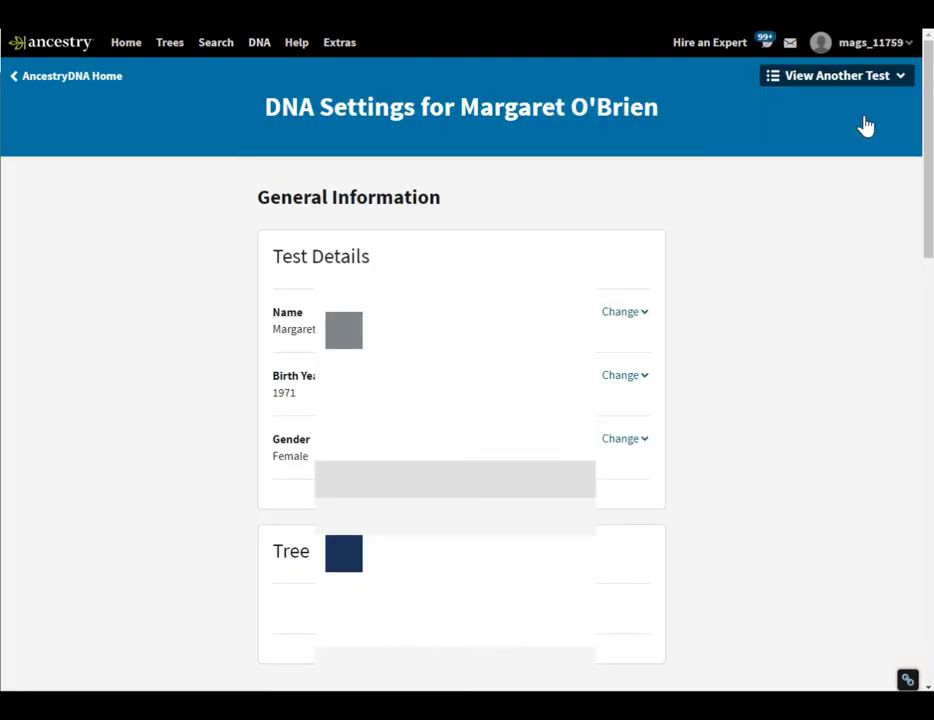
pyautogui.scroll(-12, 763, 215)
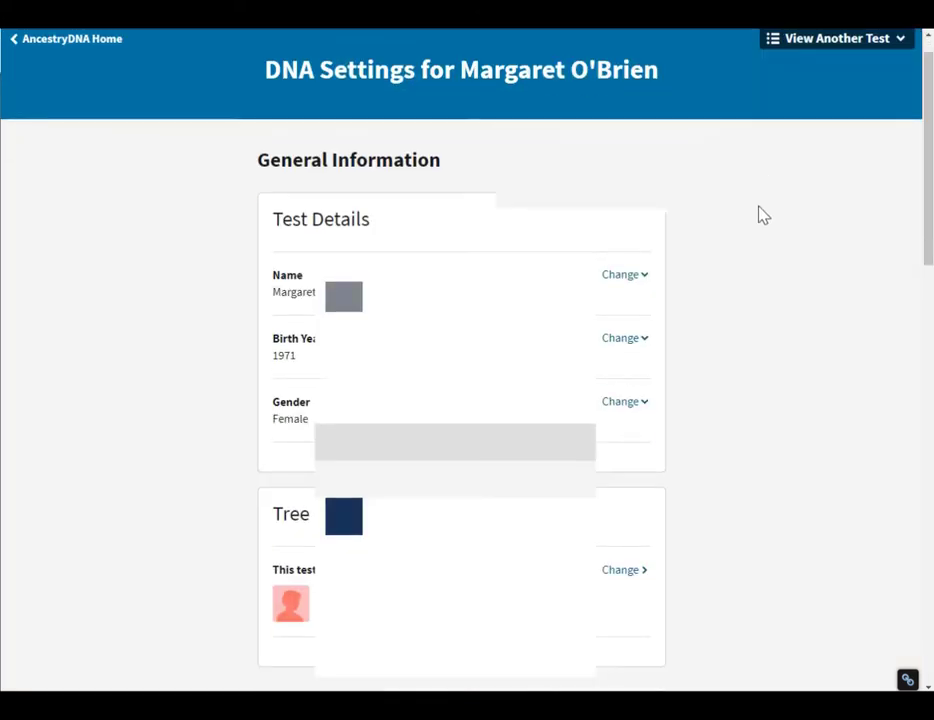
pyautogui.scroll(-2, 763, 215)
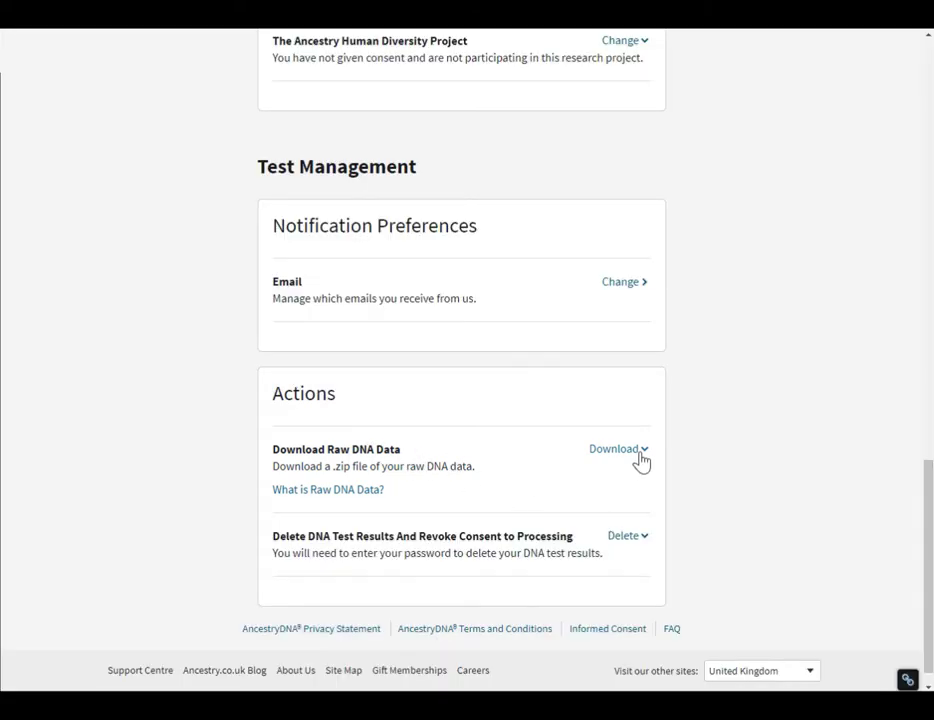
pyautogui.click(641, 459)
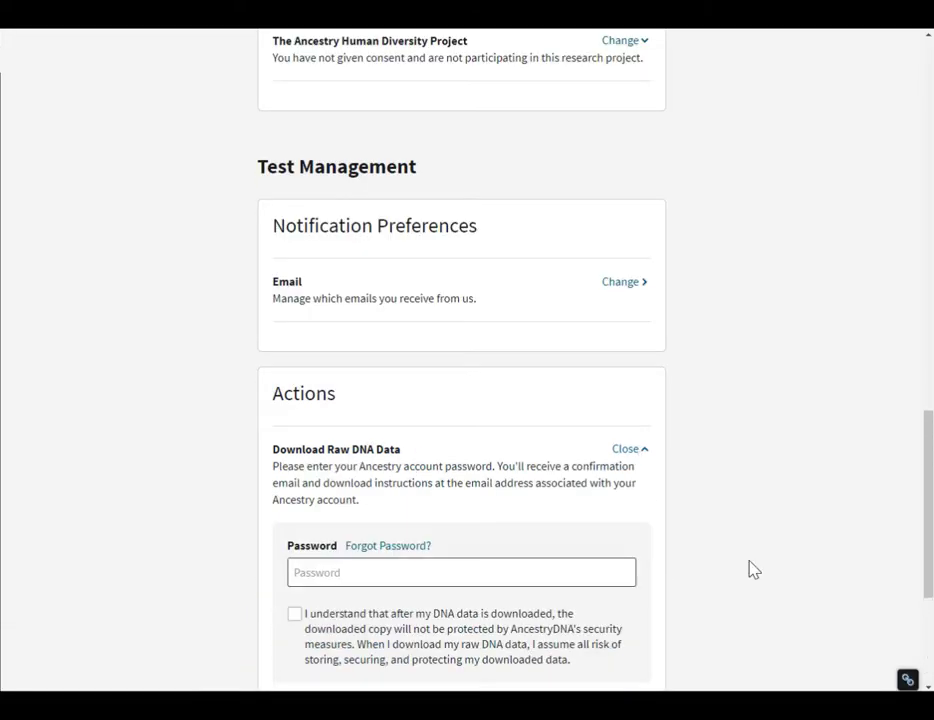
# Step: Enter the account password, accept responsibility for the data, and confirm the download request
pyautogui.scroll(-1, 700, 545)
pyautogui.click(527, 507)
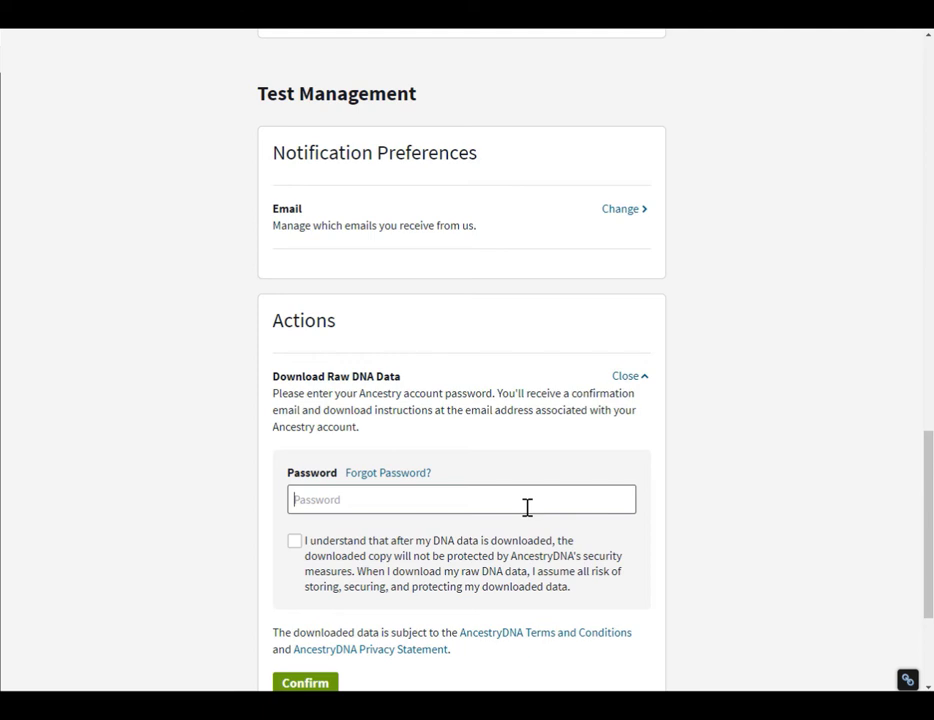
pyautogui.hotkey('ctrl', 'v')
pyautogui.click(294, 548)
pyautogui.scroll(-1, 338, 611)
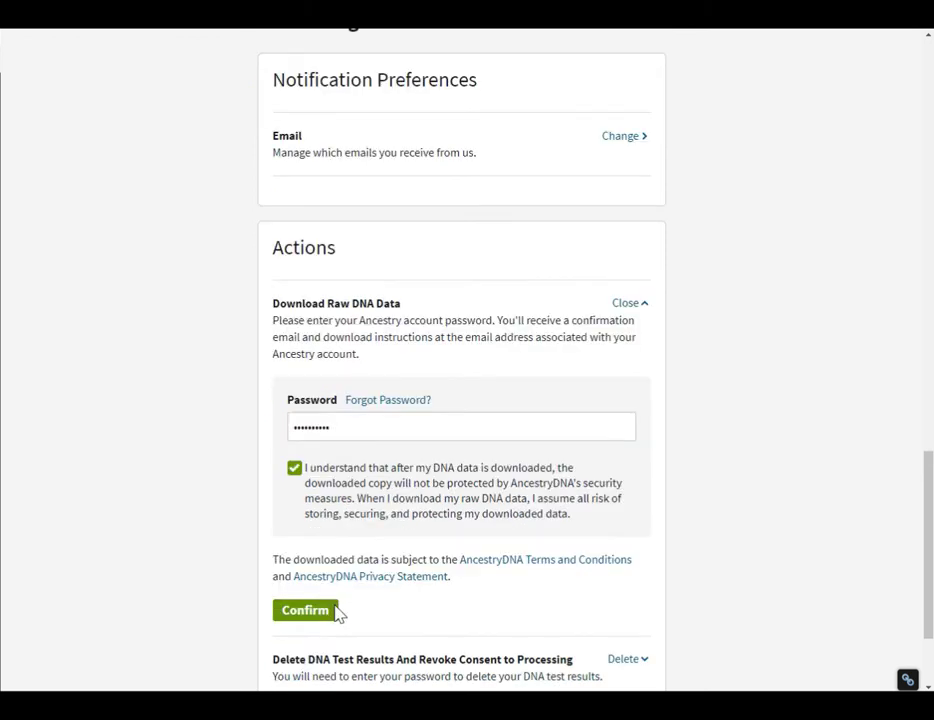
pyautogui.click(313, 618)
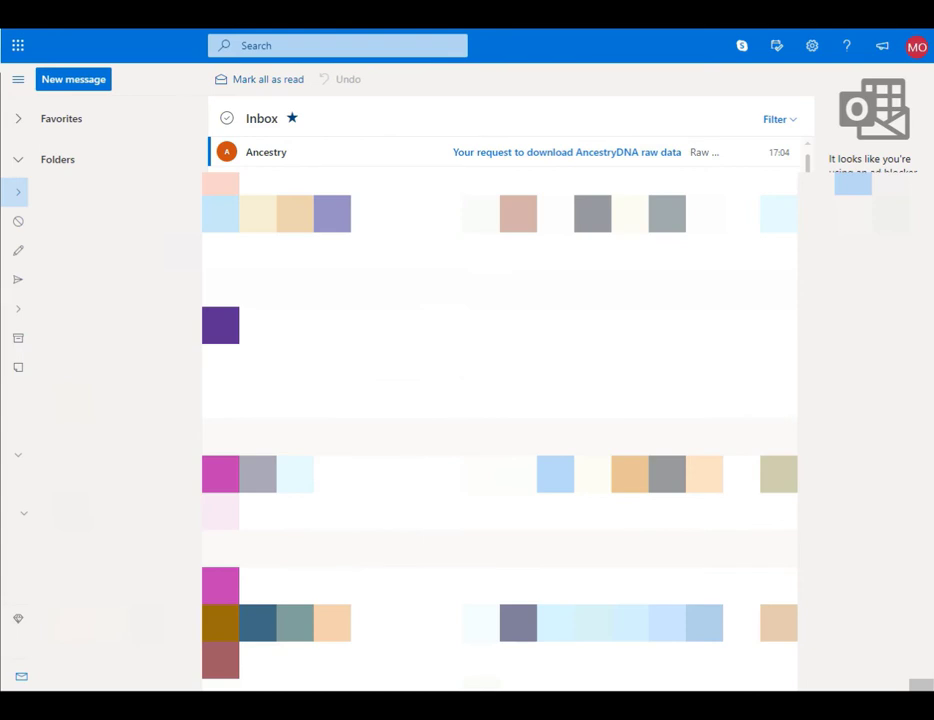
# Step: Confirm the download via the 'Your request to download AncestryDNA raw data' email
pyautogui.click(601, 158)
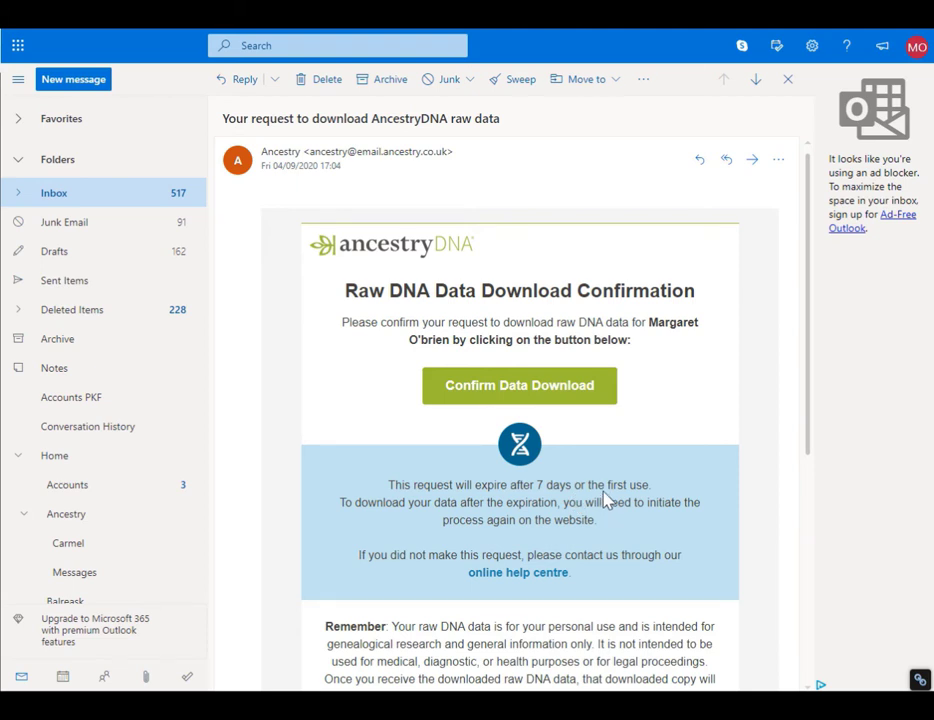
pyautogui.click(519, 393)
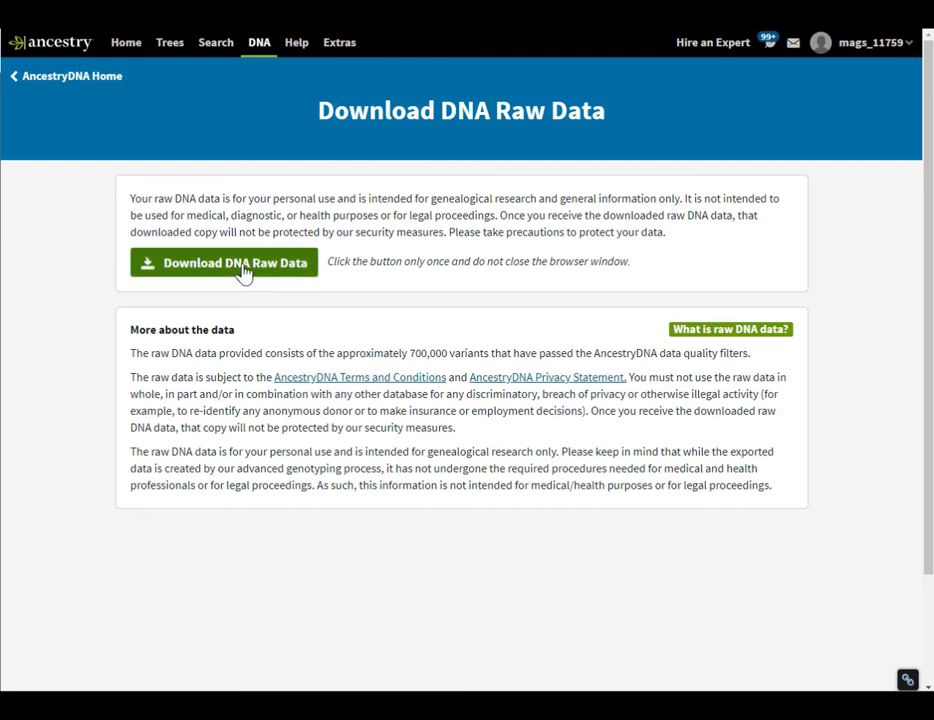
# Step: Download dna-data-2020-09-04.zip and show it in its Downloads folder
pyautogui.click(230, 276)
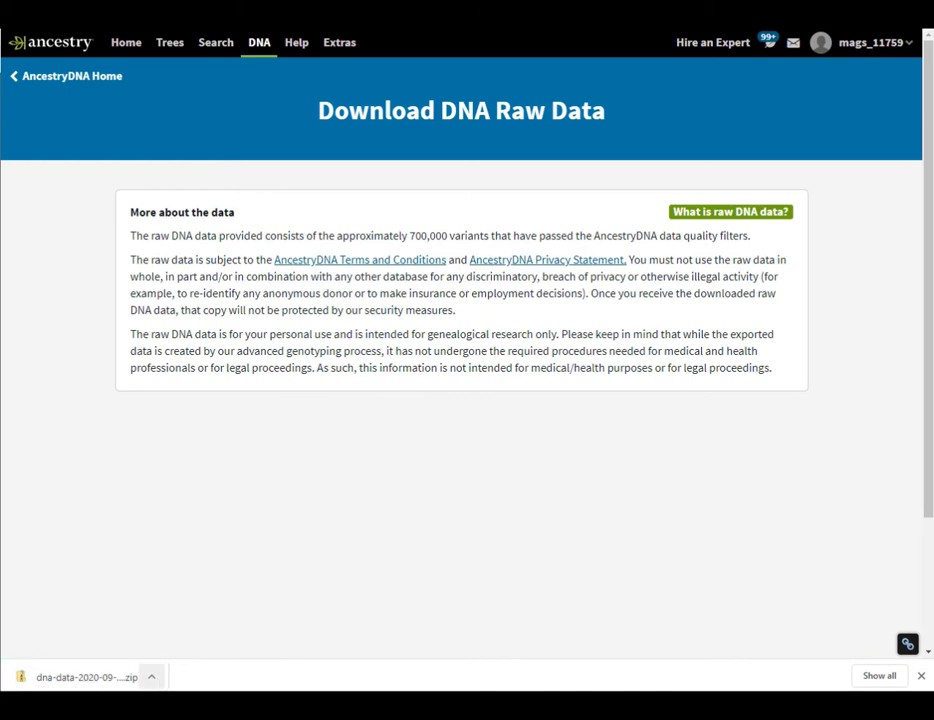
pyautogui.click(151, 677)
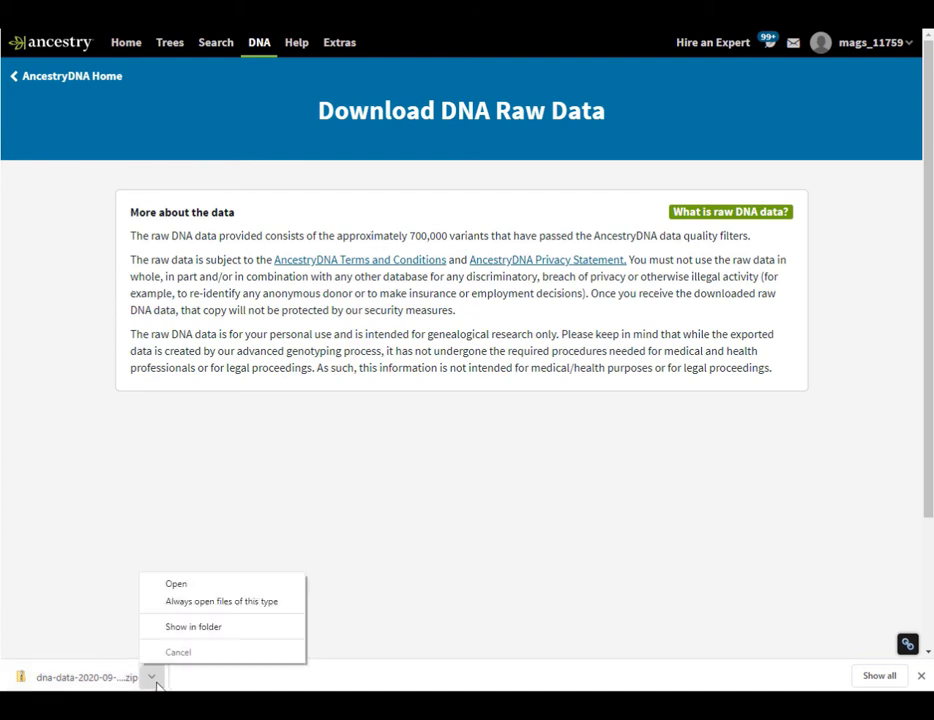
pyautogui.click(200, 632)
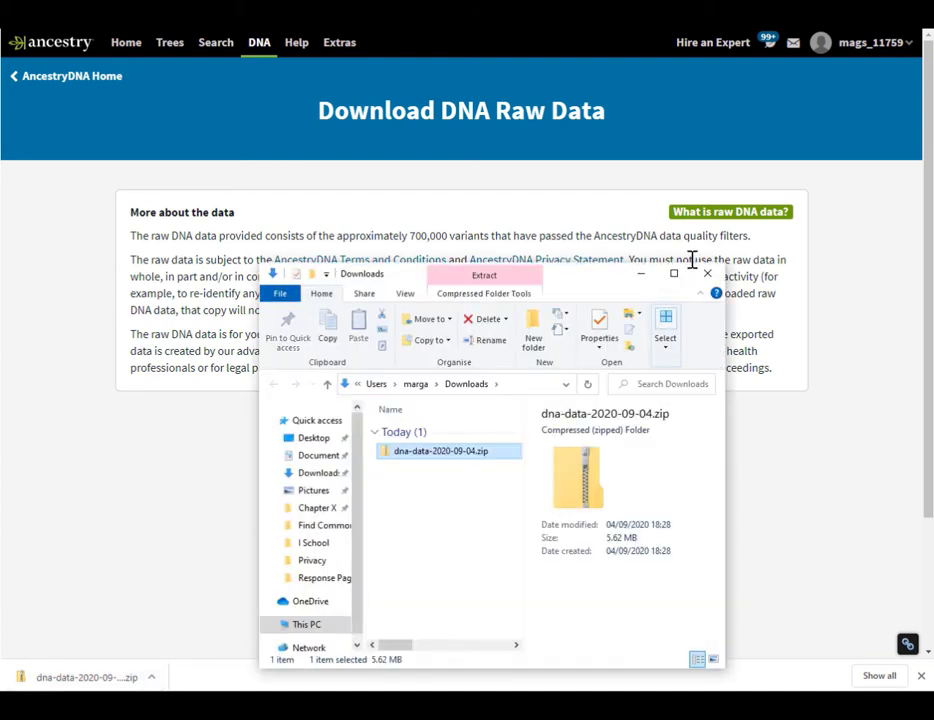
# Step: View AncestryDNA.txt inside dna-data-2020-09-04.zip in an enlarged Notepad window
pyautogui.click(675, 273)
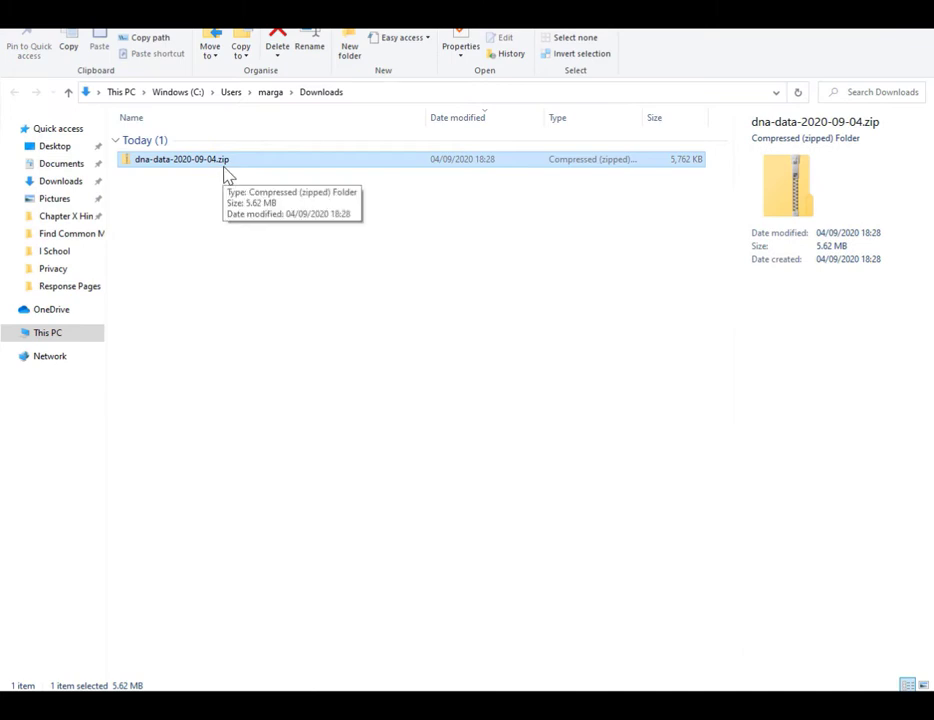
pyautogui.doubleClick(229, 174)
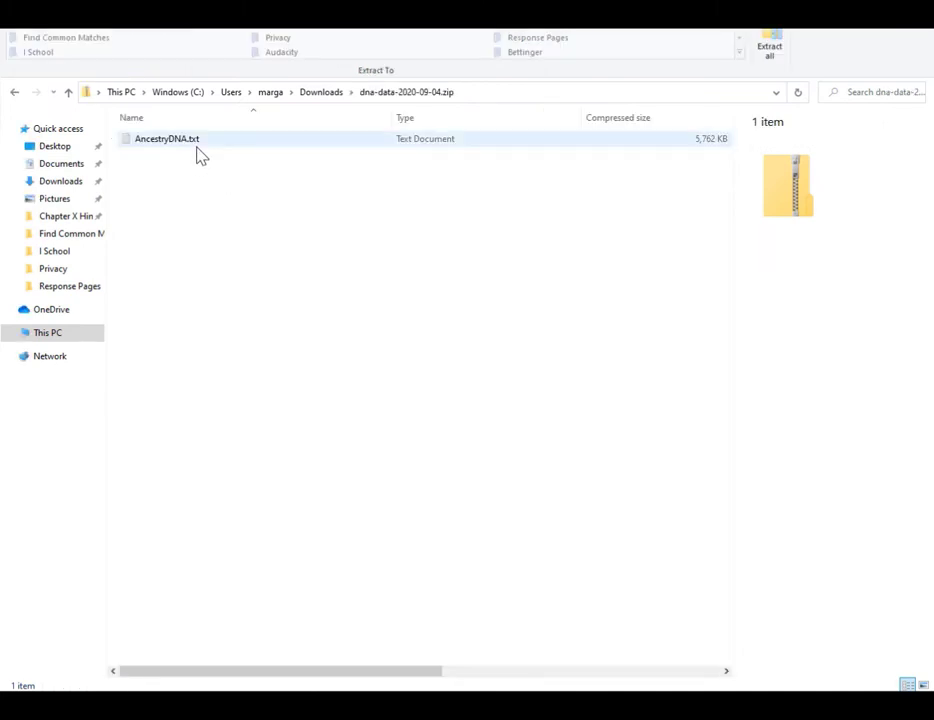
pyautogui.doubleClick(200, 148)
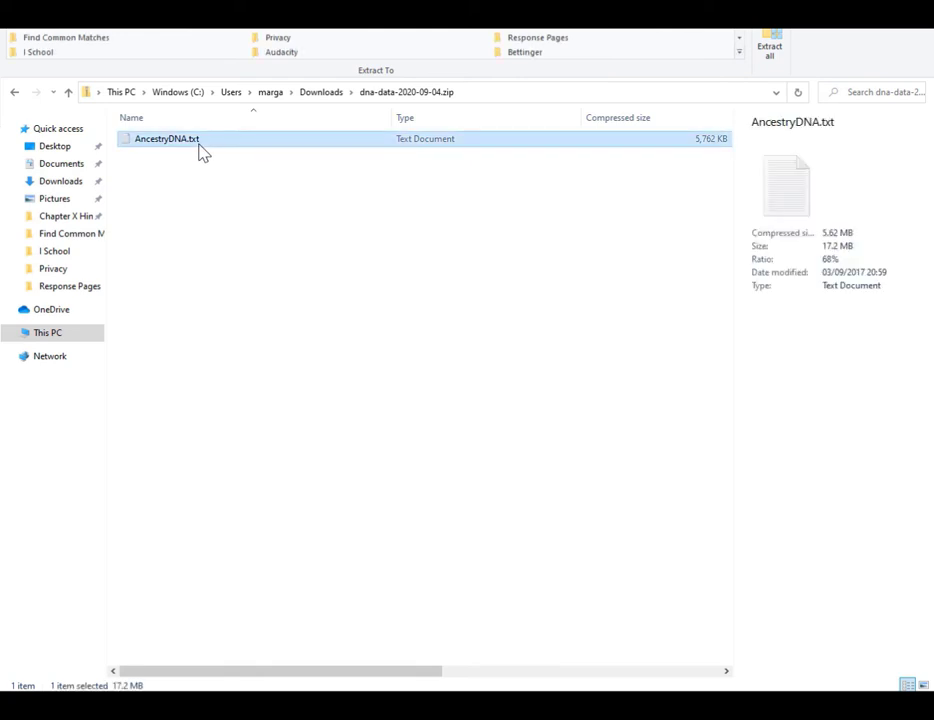
pyautogui.moveTo(317, 229); pyautogui.dragTo(335, 226)
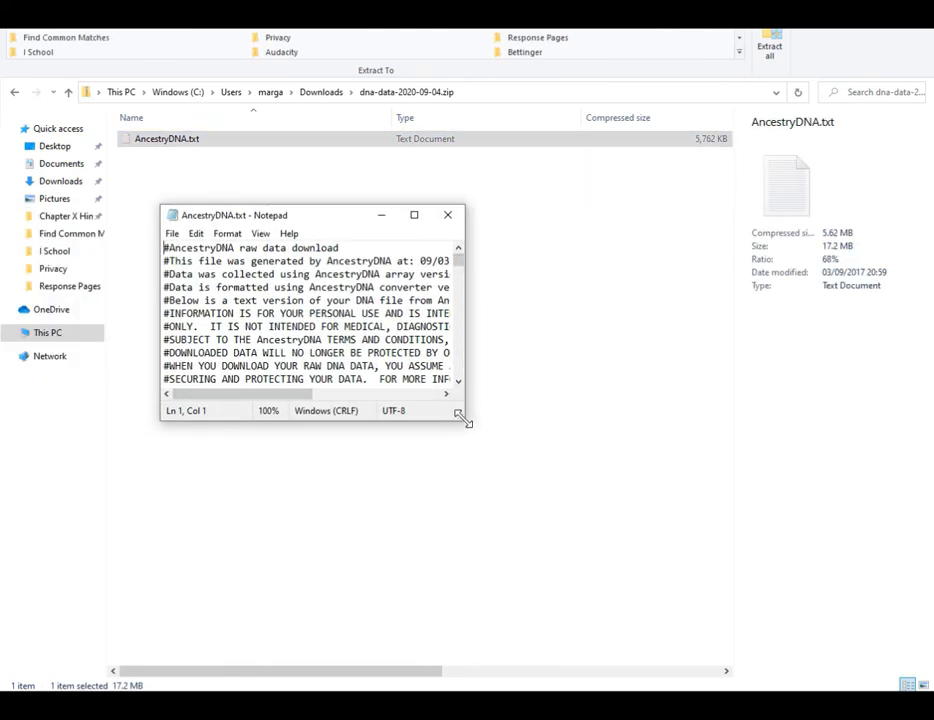
pyautogui.moveTo(463, 418); pyautogui.dragTo(838, 588)
# Step: Close the text file and return to the DNA_KIT folder holding the zip
pyautogui.click(822, 218)
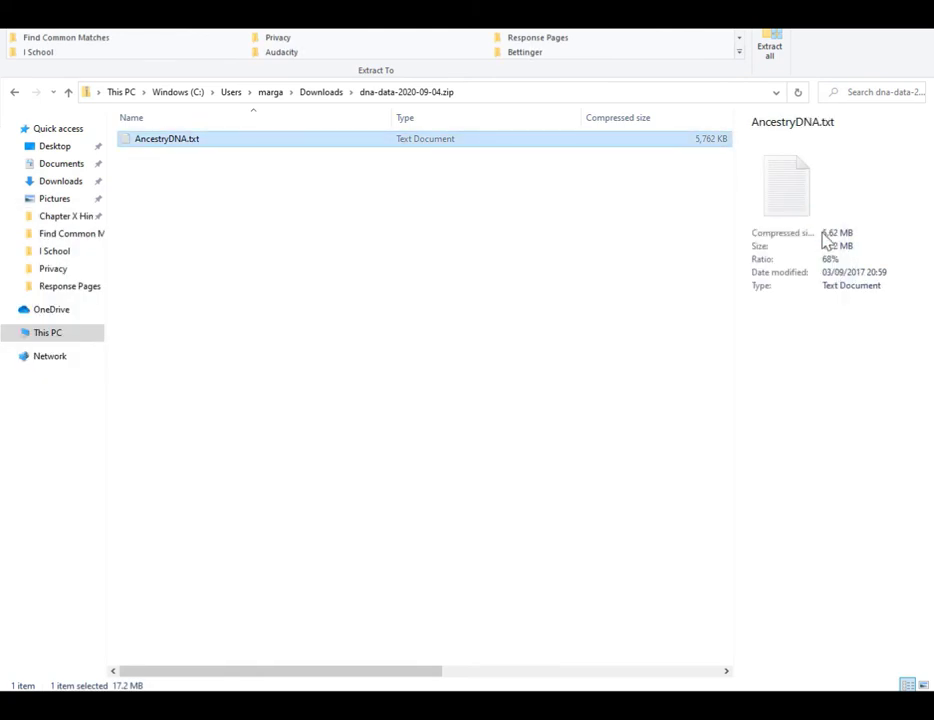
pyautogui.click(322, 93)
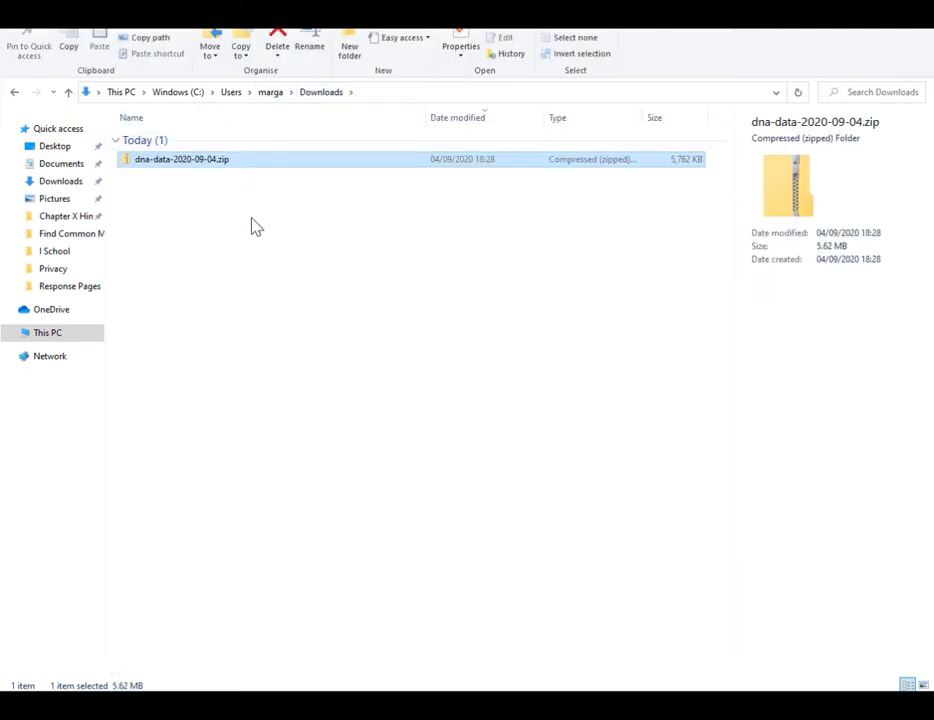
pyautogui.click(70, 233)
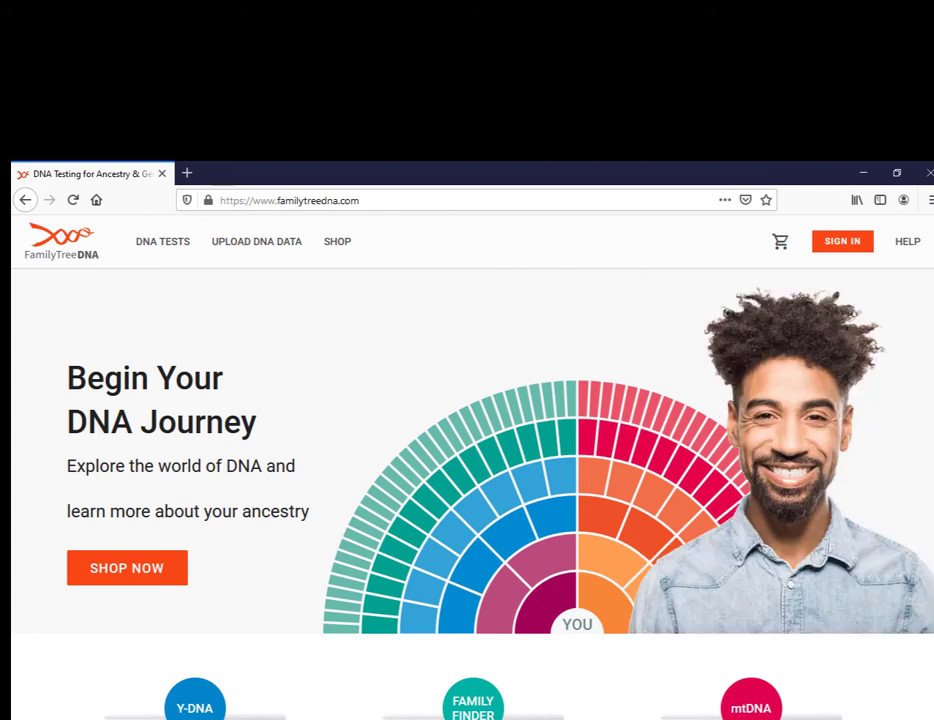
# Step: Reload FamilyTreeDNA and open Autosomal DNA under UPLOAD DNA DATA
pyautogui.press('F5')
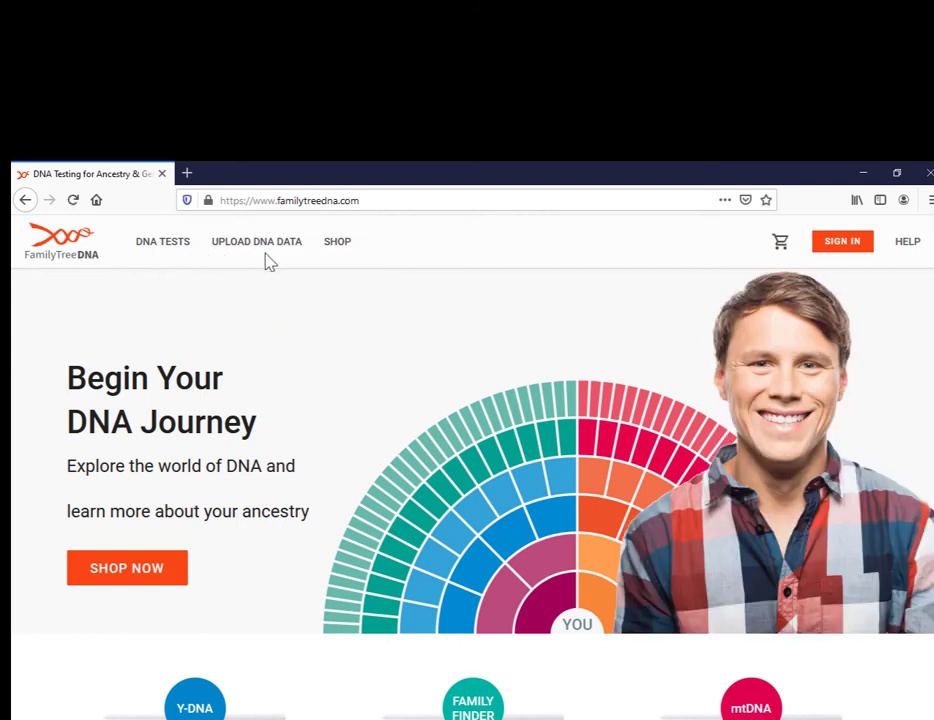
pyautogui.moveTo(253, 250)
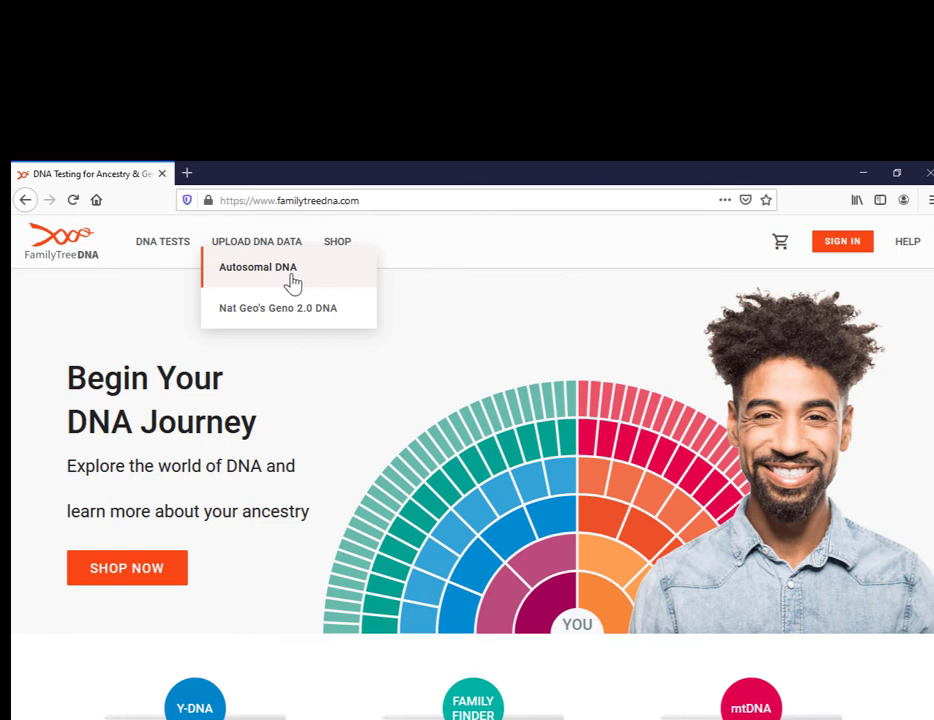
pyautogui.click(292, 285)
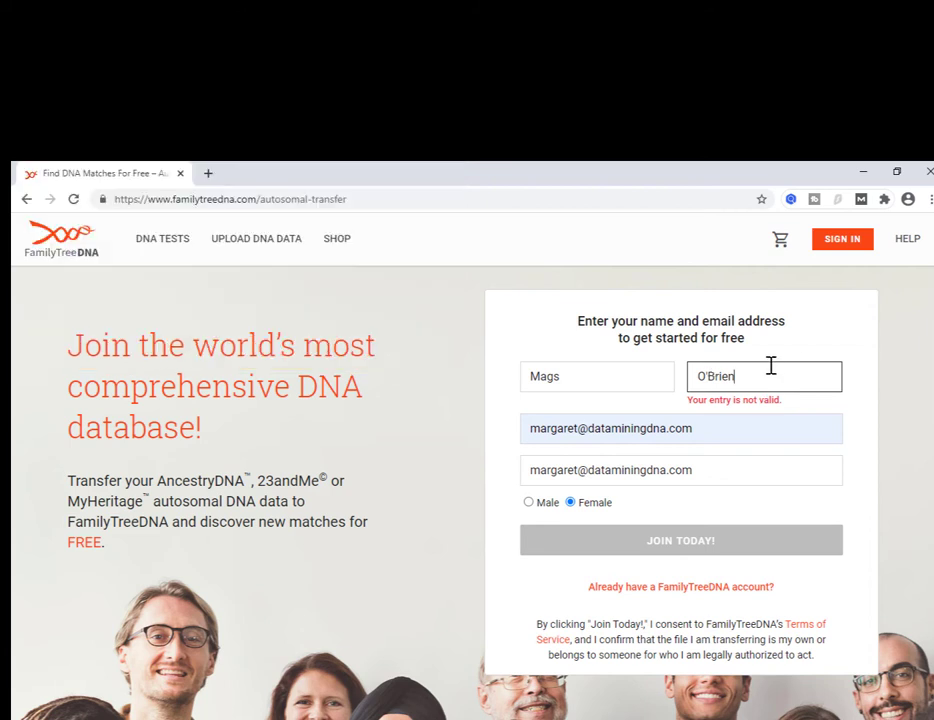
# Step: Remove the apostrophe from the surname and join FamilyTreeDNA with the entered details
pyautogui.click(702, 376)
pyautogui.press('BackSpace')
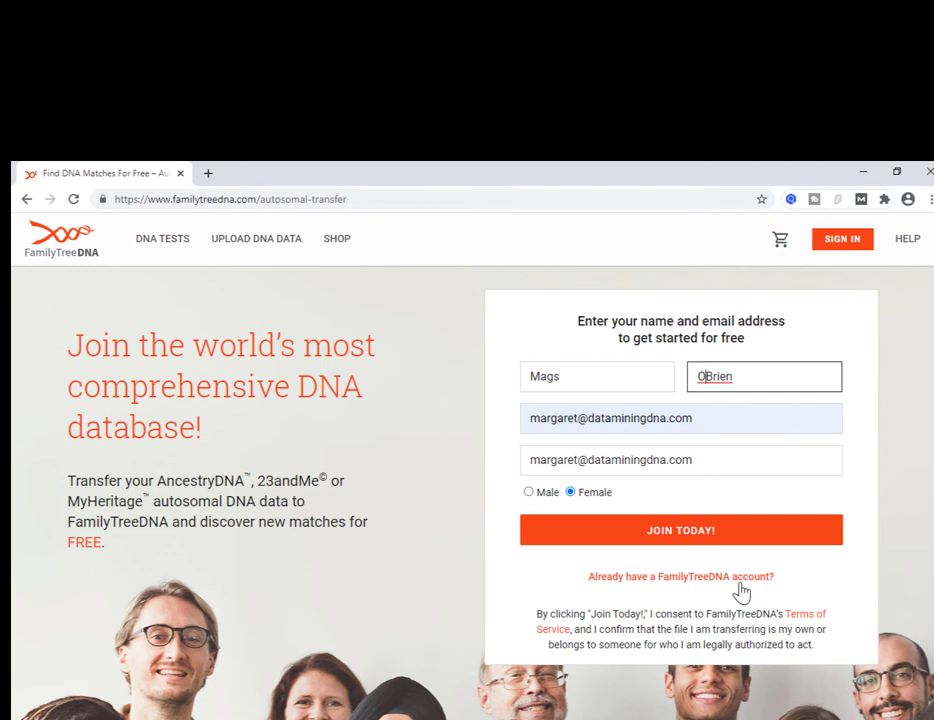
pyautogui.click(717, 550)
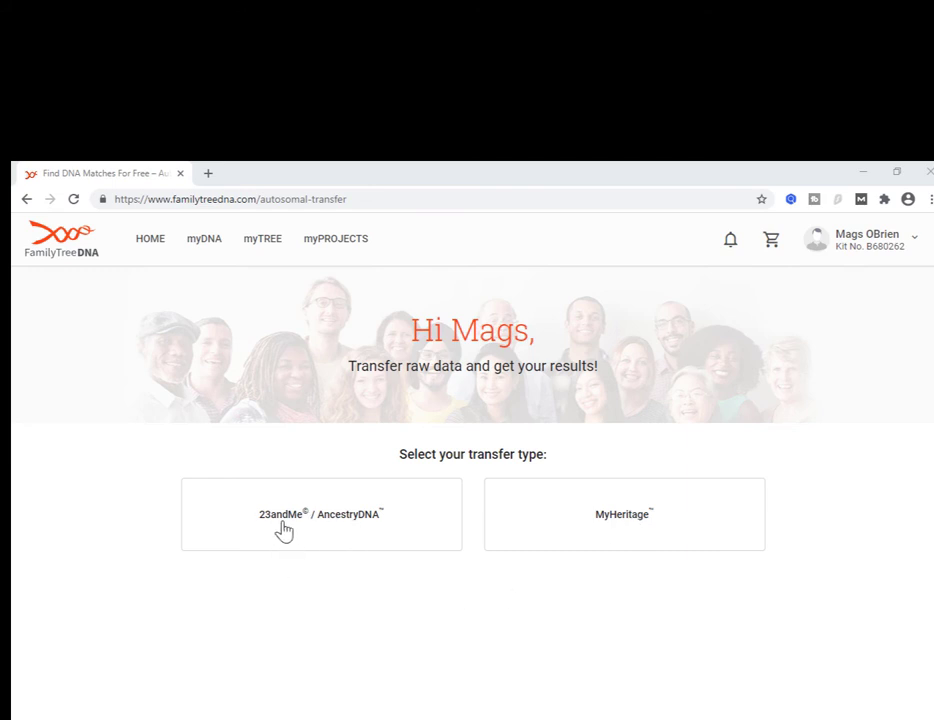
# Step: Choose 23andMe / AncestryDNA and drop dna-data-2020-09-04.zip onto the upload area
pyautogui.click(362, 528)
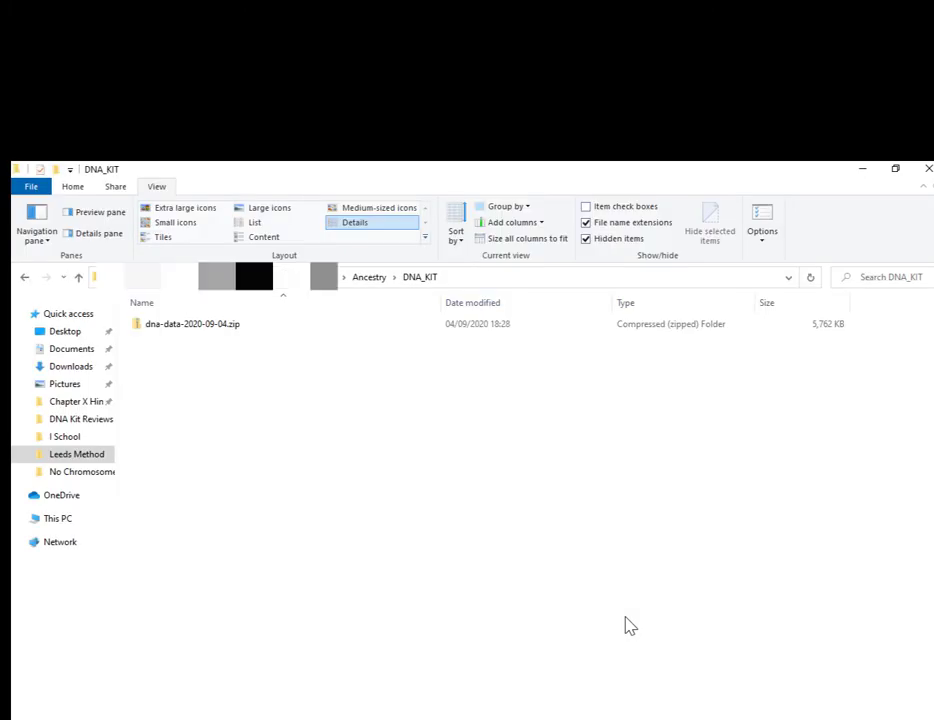
pyautogui.click(895, 170)
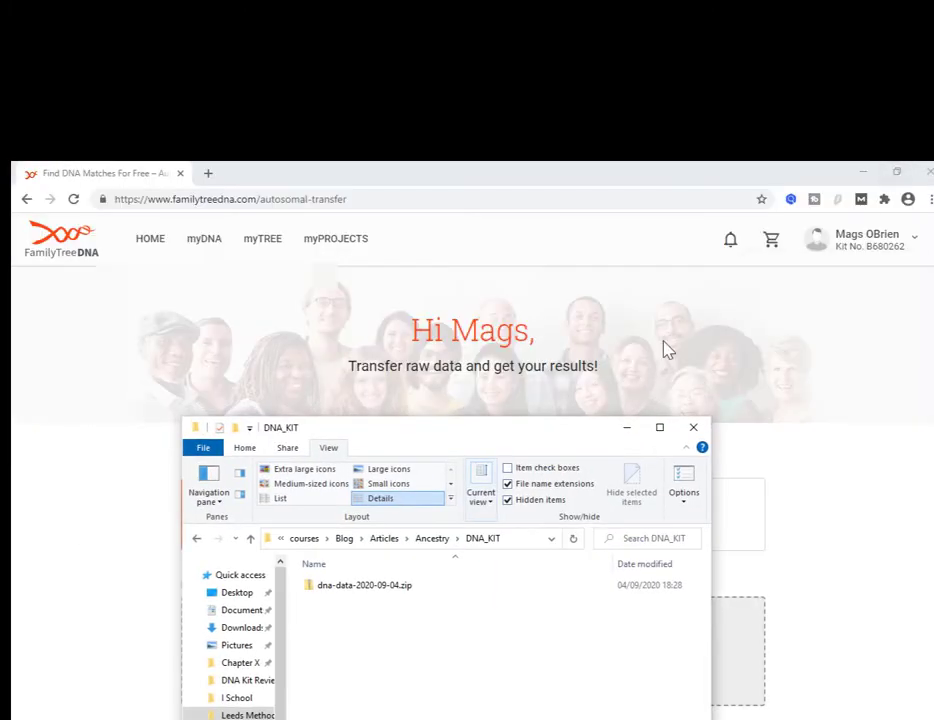
pyautogui.moveTo(480, 440); pyautogui.dragTo(898, 404)
pyautogui.moveTo(740, 554); pyautogui.dragTo(431, 688)
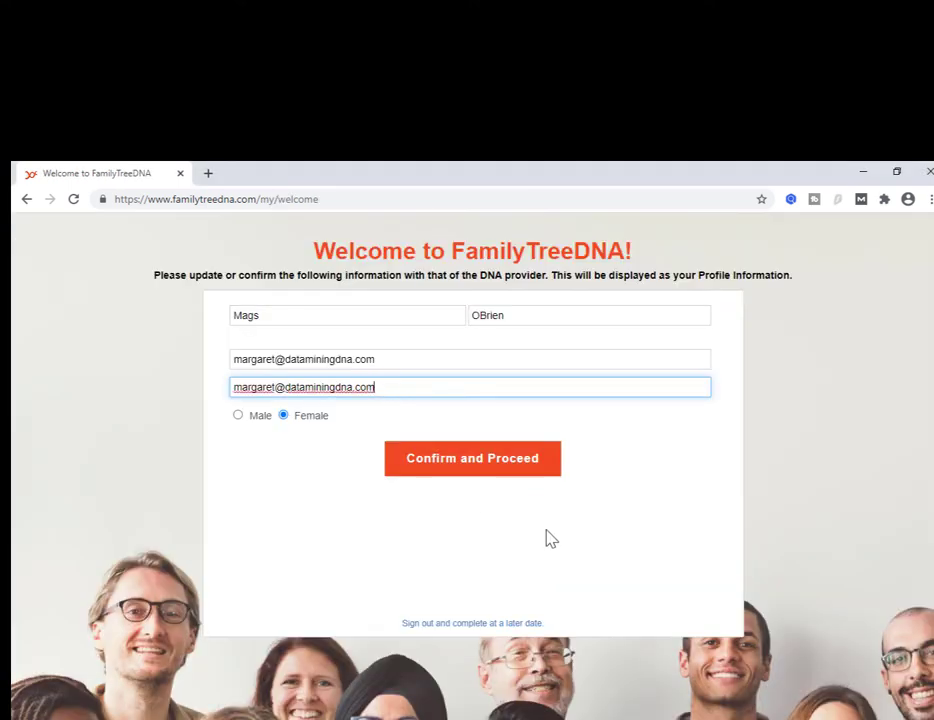
# Step: Confirm the profile details with Confirm and Proceed
pyautogui.click(494, 470)
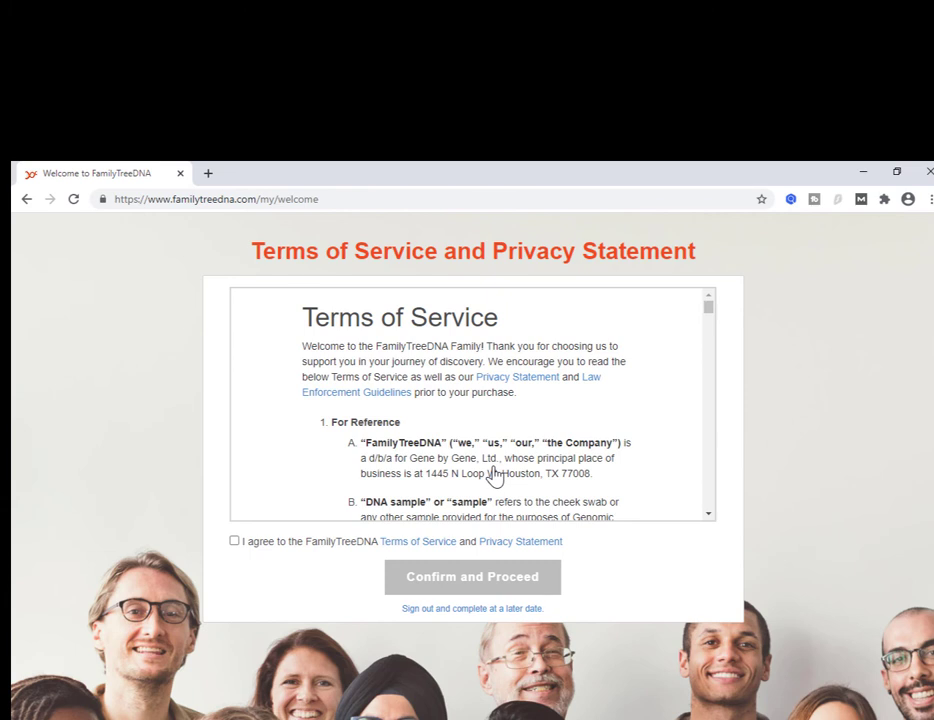